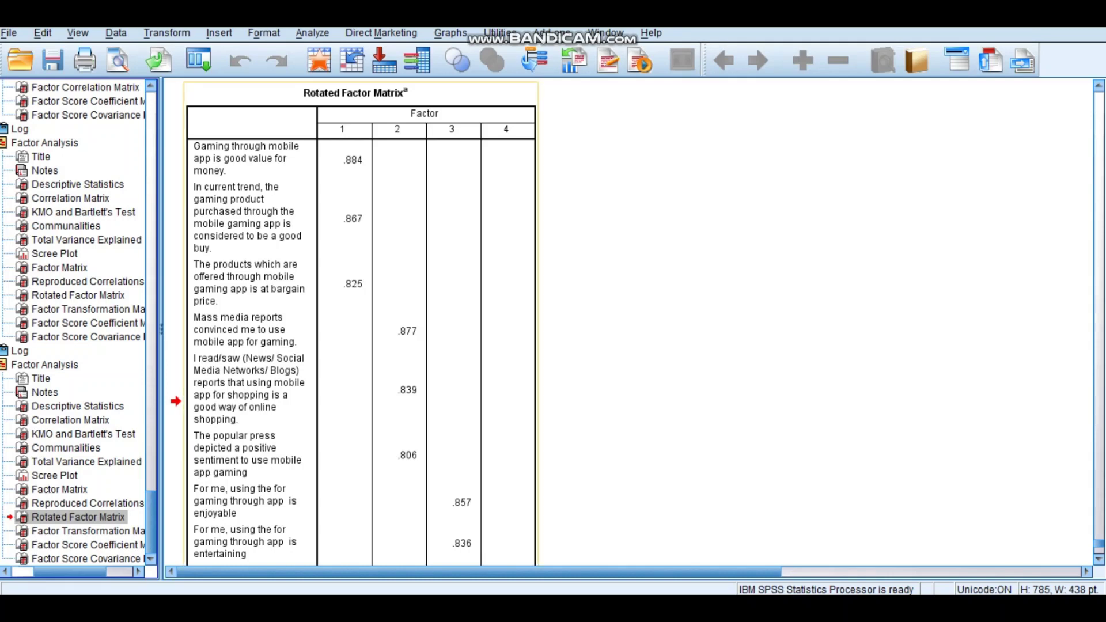
scroll(484, 389, "up", 1)
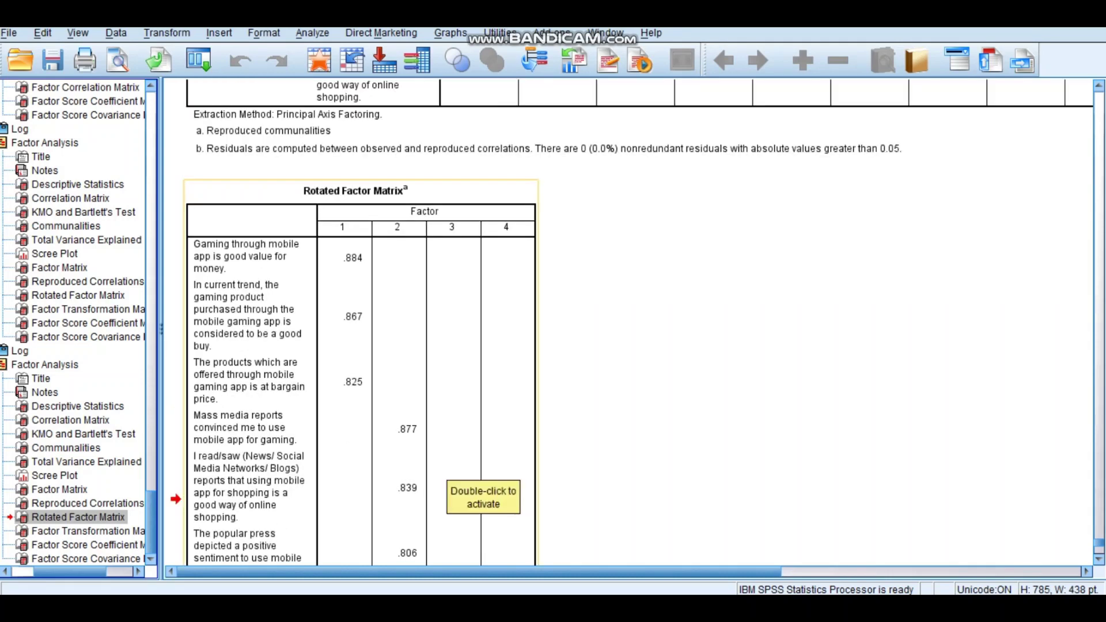
scroll(485, 475, "down", 1)
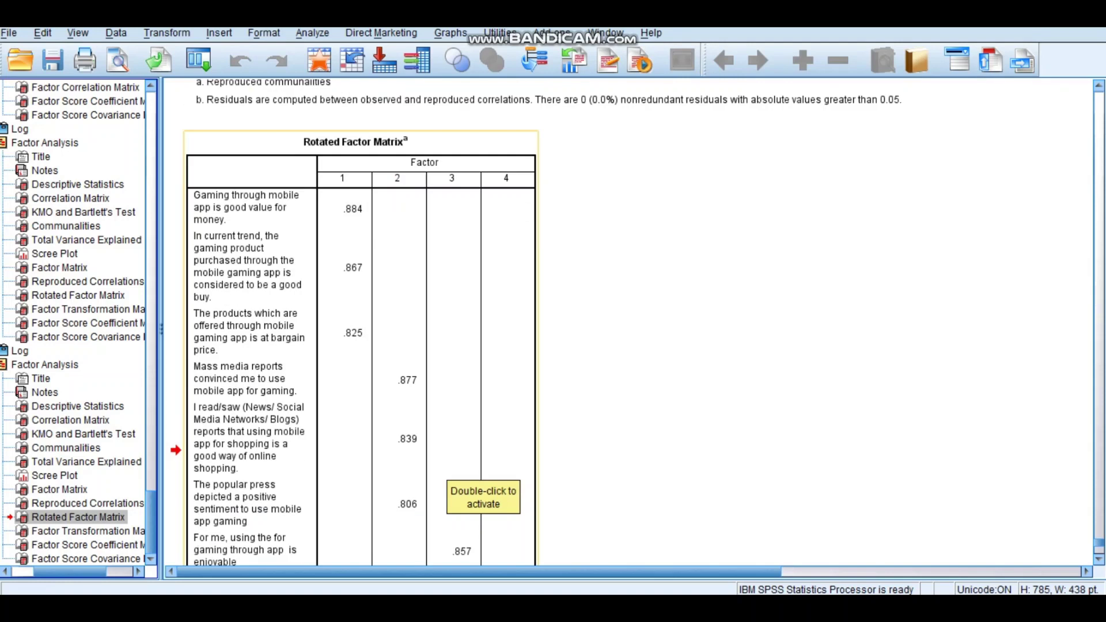
scroll(484, 475, "down", 5)
scroll(484, 475, "down", 3)
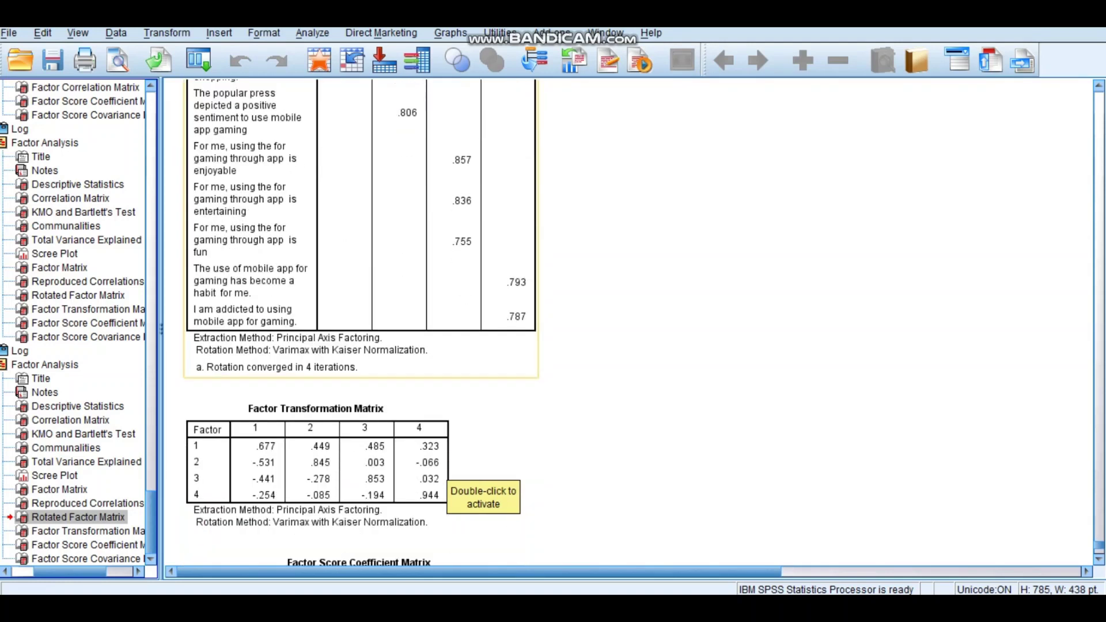
scroll(484, 476, "up", 7)
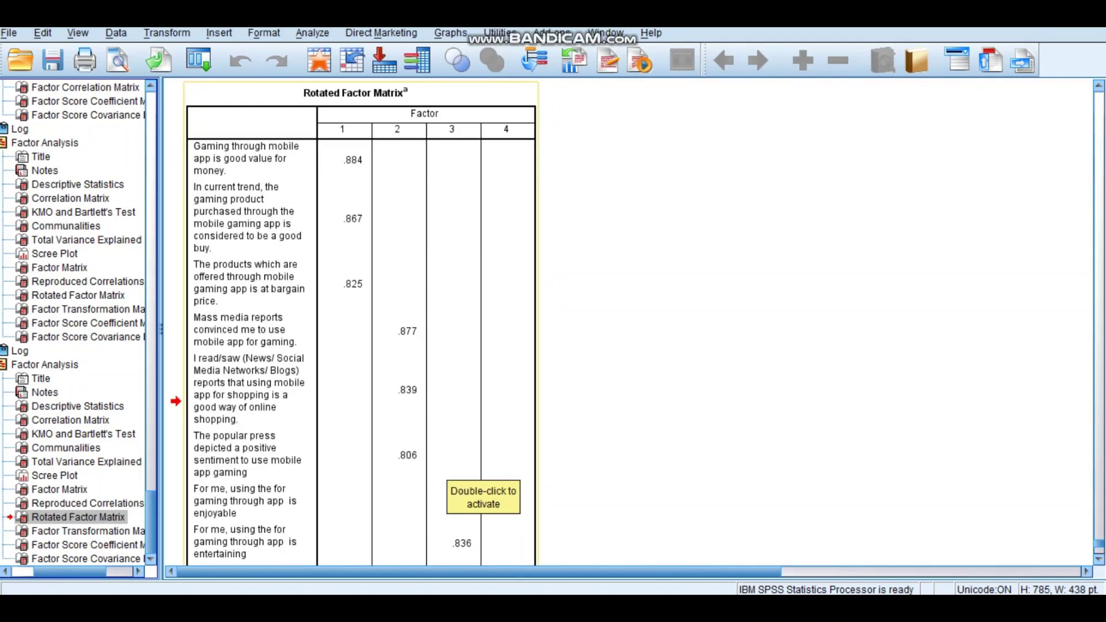
scroll(484, 476, "up", 1)
scroll(484, 476, "down", 4)
scroll(484, 476, "down", 2)
scroll(485, 476, "up", 2)
scroll(484, 476, "up", 4)
scroll(484, 476, "up", 2)
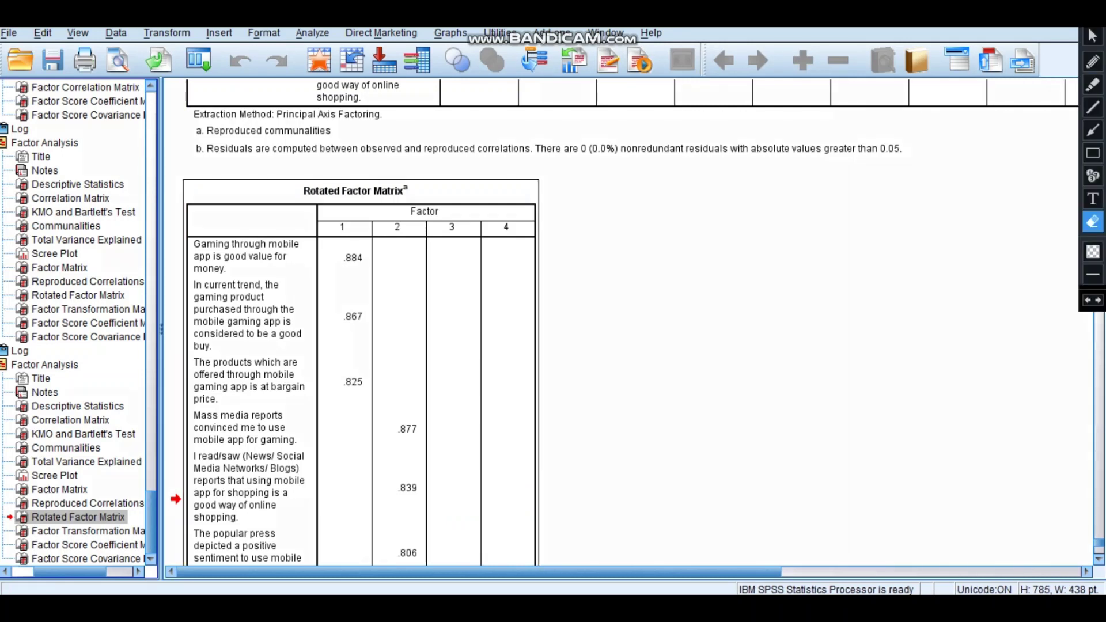
Circle the Factor 1 items, their .884, .867 and .825 loadings and heading in red, then erase
left_click(1093, 60)
left_click_drag(245, 229, 246, 227)
mouse_move(346, 242)
left_mouse_down()
mouse_move(368, 260)
mouse_move(350, 240)
left_mouse_up()
left_click_drag(368, 297, 370, 295)
mouse_move(371, 352)
left_mouse_down()
mouse_move(339, 376)
mouse_move(371, 353)
left_mouse_up()
left_click_drag(278, 287, 285, 289)
mouse_move(233, 354)
left_mouse_down()
mouse_move(173, 372)
mouse_move(238, 356)
left_mouse_up()
left_click_drag(337, 233, 378, 216)
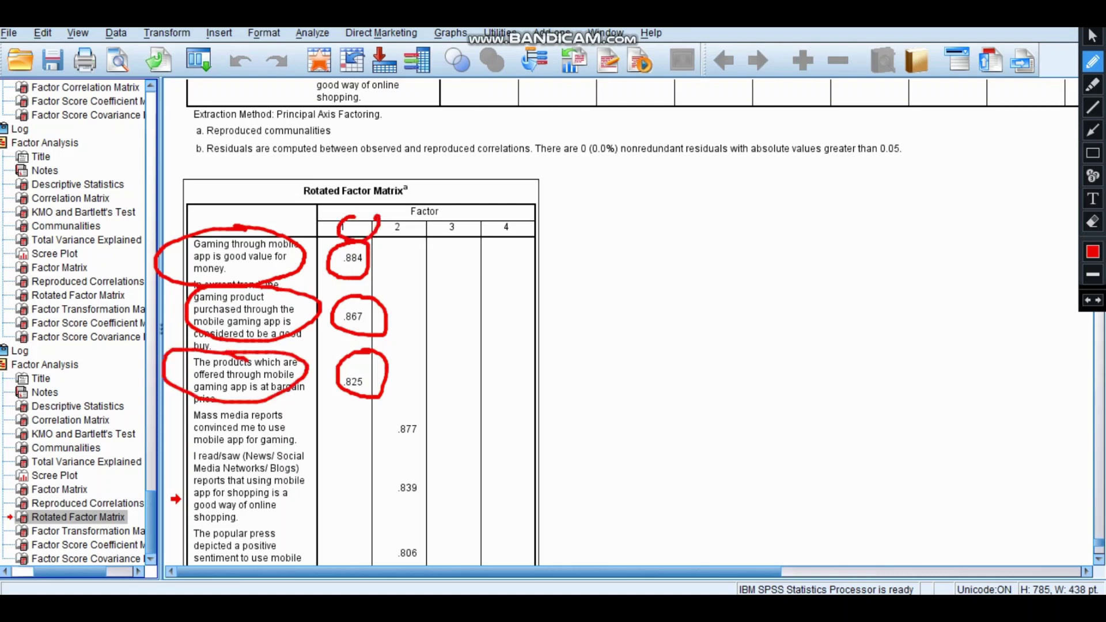
left_click(1093, 199)
left_click(1093, 223)
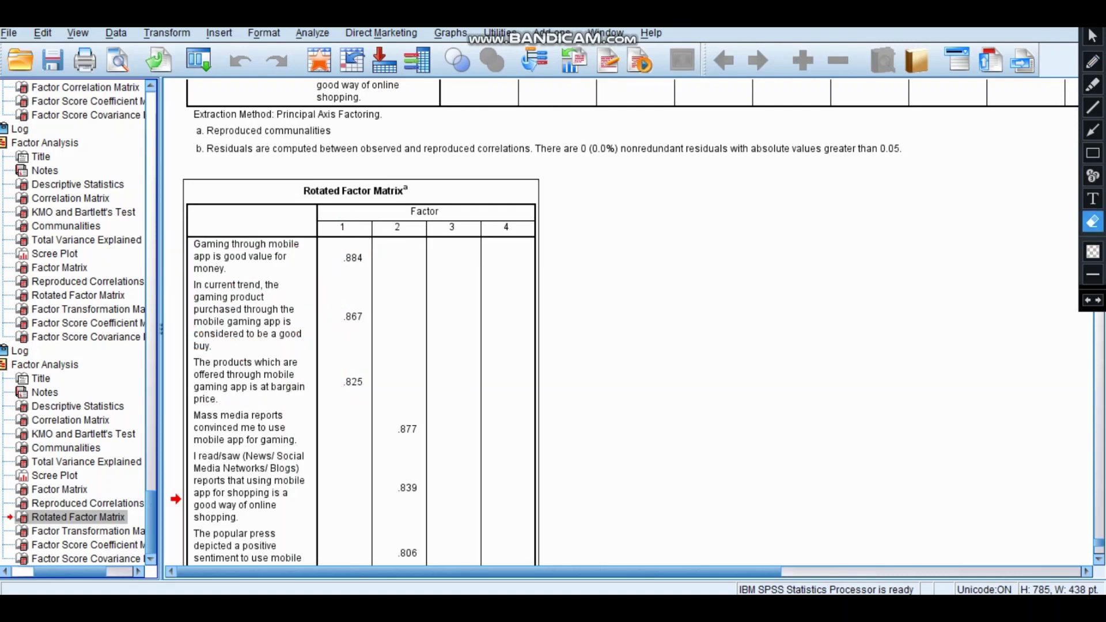
Underline 'good value', 'good buy', 'bargain' and 'price', and circle the .884, .867 and .825 loadings
left_click(1093, 61)
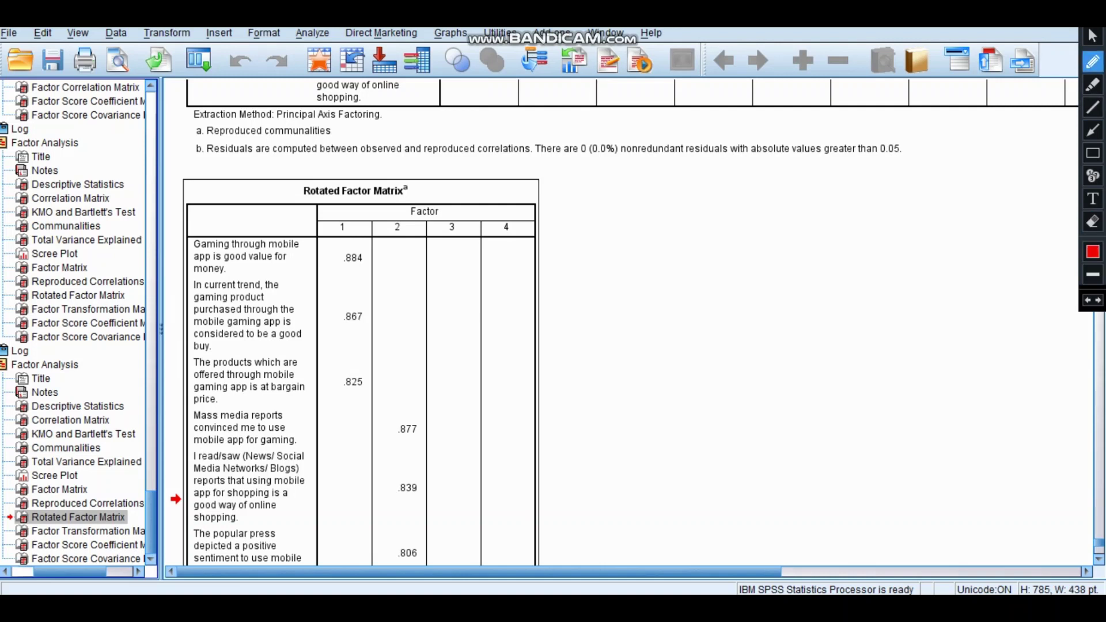
left_click_drag(192, 350, 304, 340)
left_click_drag(228, 261, 278, 261)
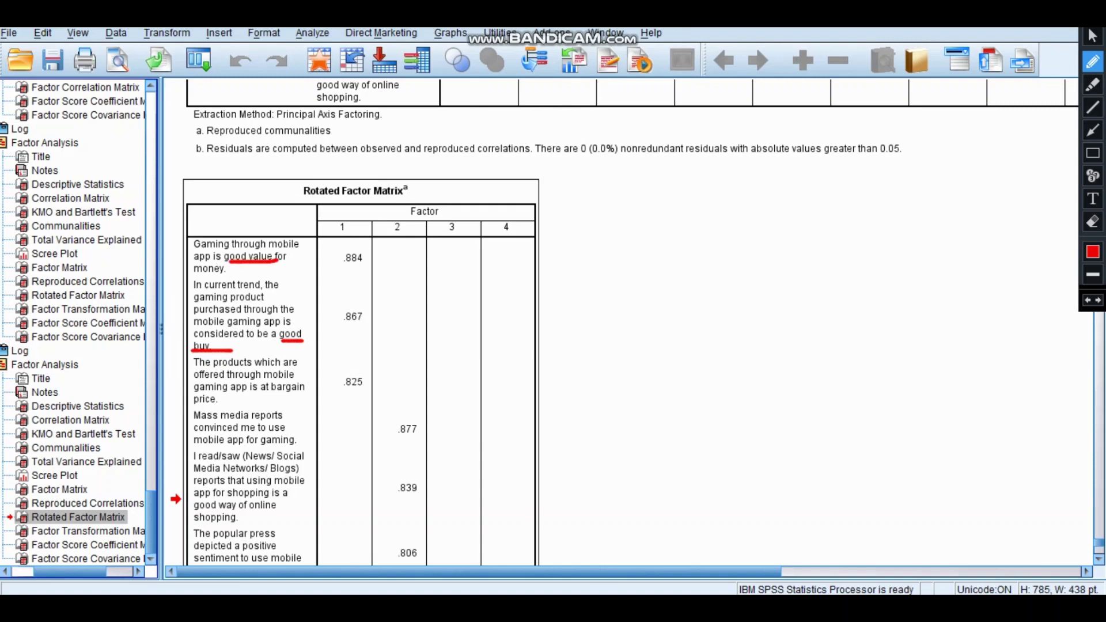
left_click_drag(272, 391, 316, 391)
left_click_drag(197, 403, 227, 401)
left_click_drag(363, 363, 372, 361)
left_click_drag(342, 299, 363, 286)
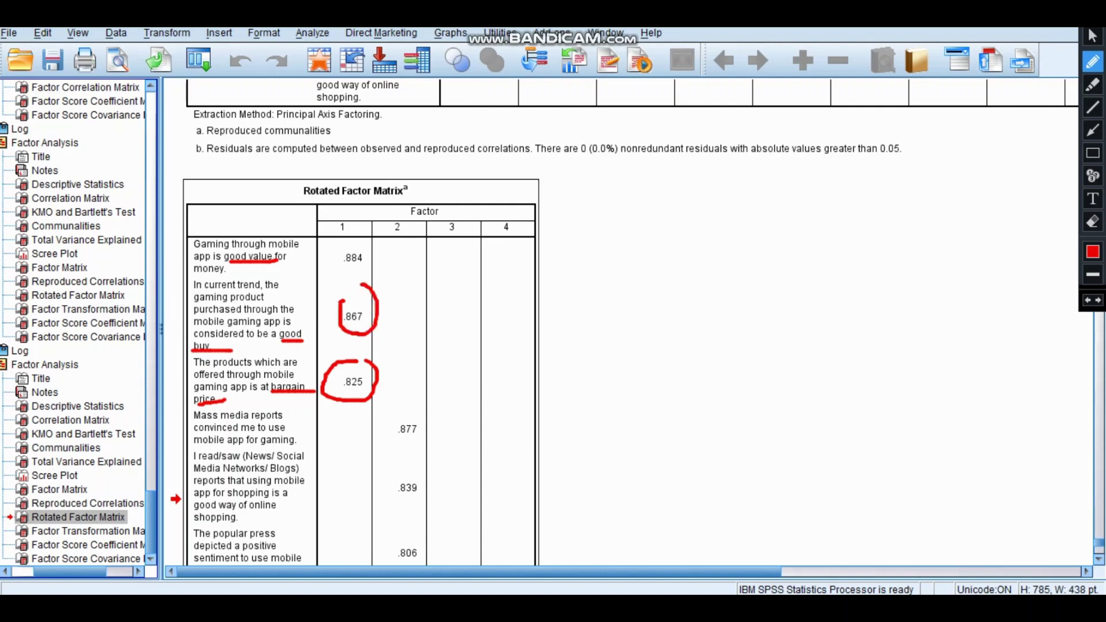
left_click_drag(359, 246, 367, 243)
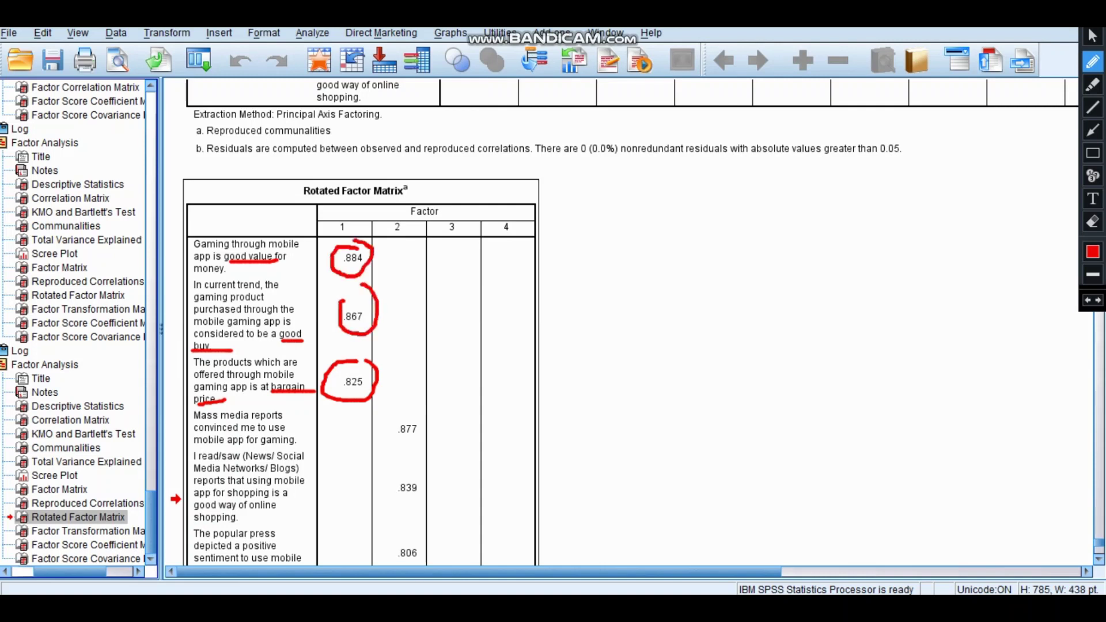
Handwrite 'Price' beside the table, then clear all the red marks
left_click_drag(598, 264, 605, 300)
mouse_move(640, 259)
left_mouse_down()
mouse_move(650, 288)
mouse_move(637, 263)
mouse_move(674, 283)
mouse_move(674, 262)
mouse_move(702, 280)
left_mouse_up()
mouse_move(679, 240)
left_mouse_down()
mouse_move(764, 259)
mouse_move(797, 234)
mouse_move(844, 241)
left_mouse_up()
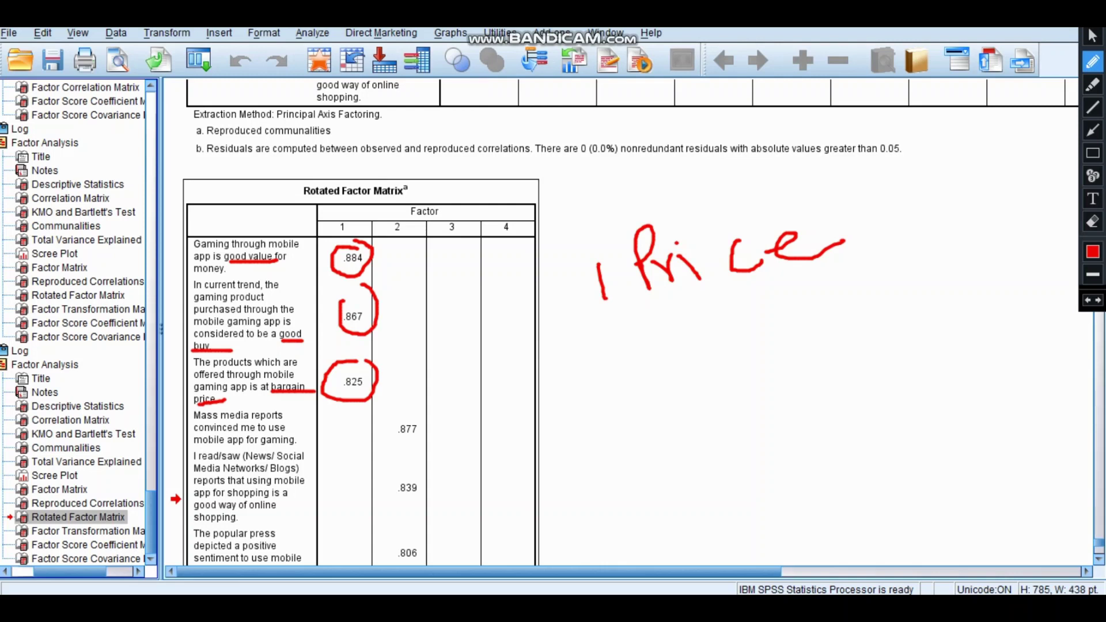
mouse_move(348, 217)
left_mouse_down()
mouse_move(327, 227)
mouse_move(346, 215)
left_mouse_up()
left_click(1093, 223)
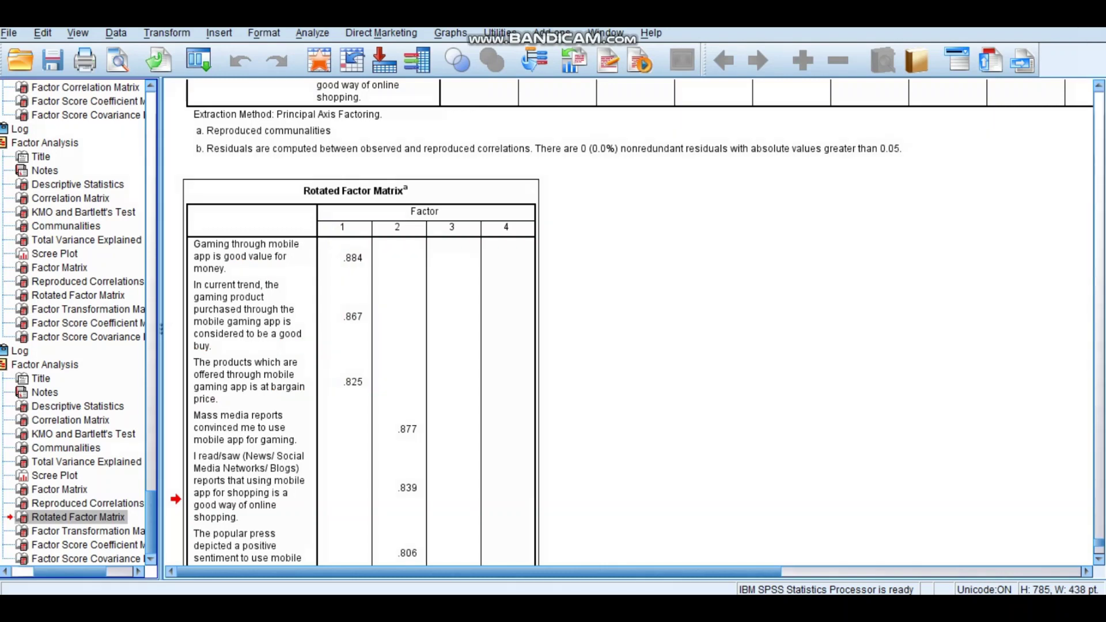
scroll(606, 346, "down", 3)
scroll(605, 345, "down", 3)
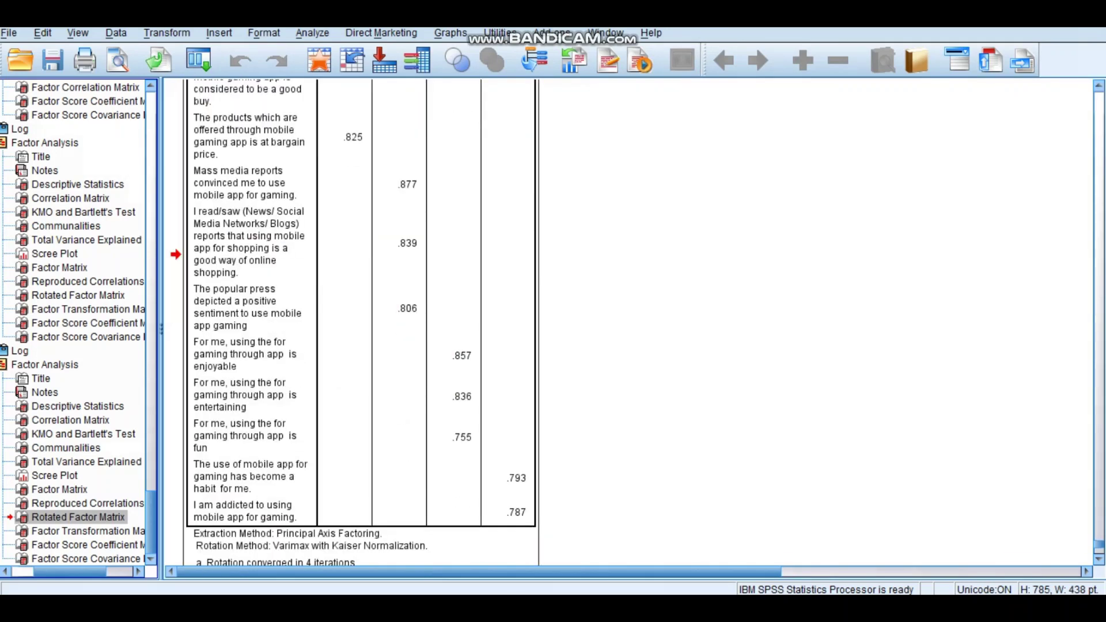
Draw a red box around the three media items, then erase it
left_click(1093, 61)
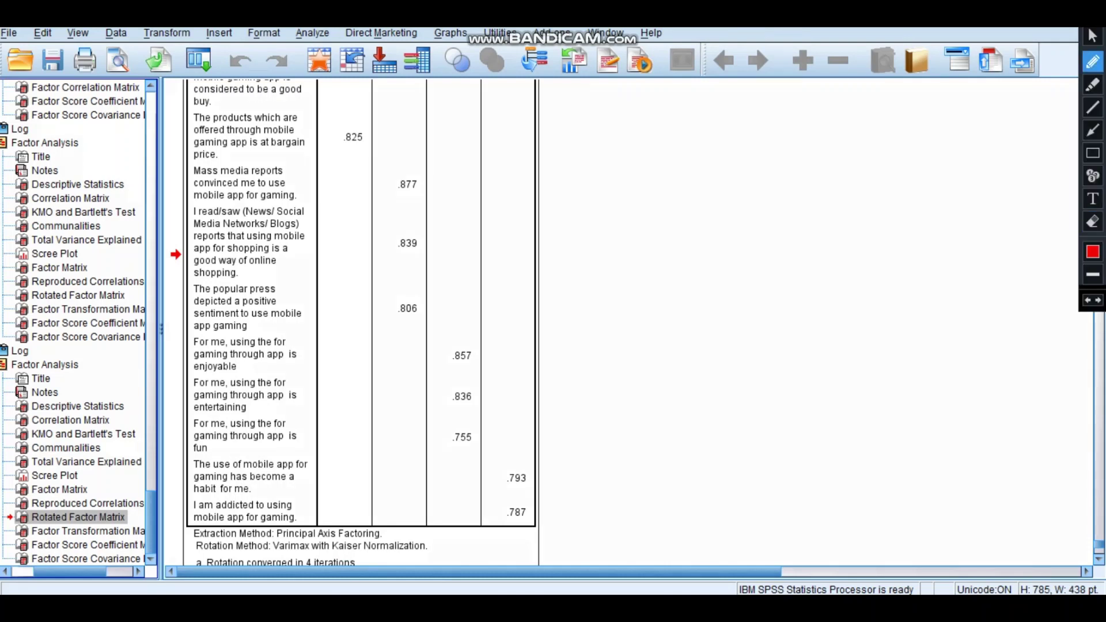
mouse_move(260, 162)
left_mouse_down()
mouse_move(202, 337)
mouse_move(208, 160)
left_mouse_up()
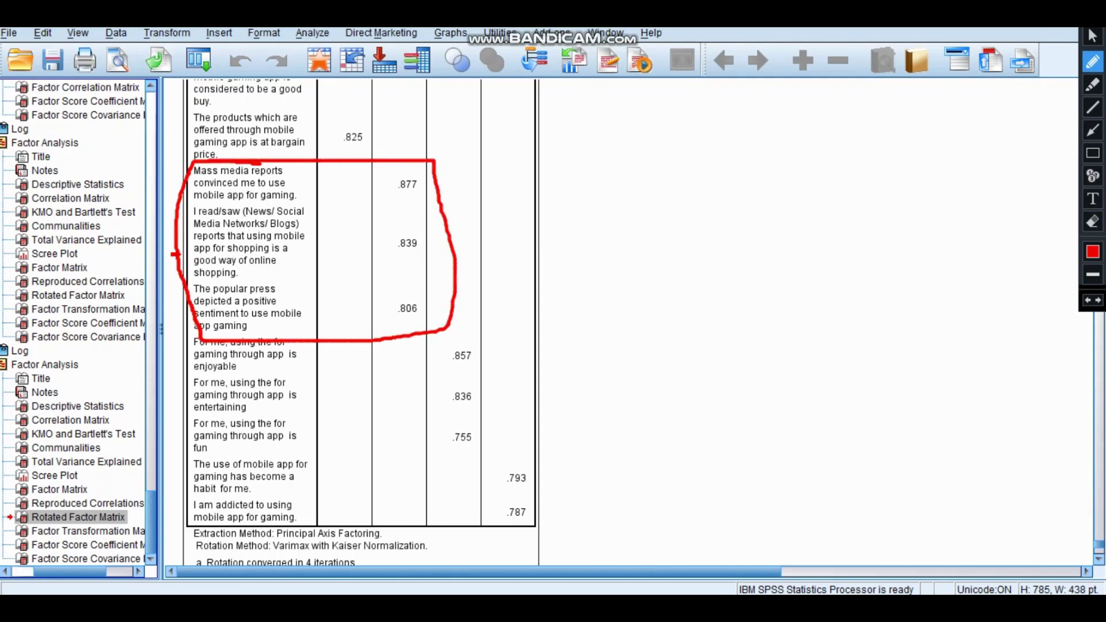
left_click(1093, 222)
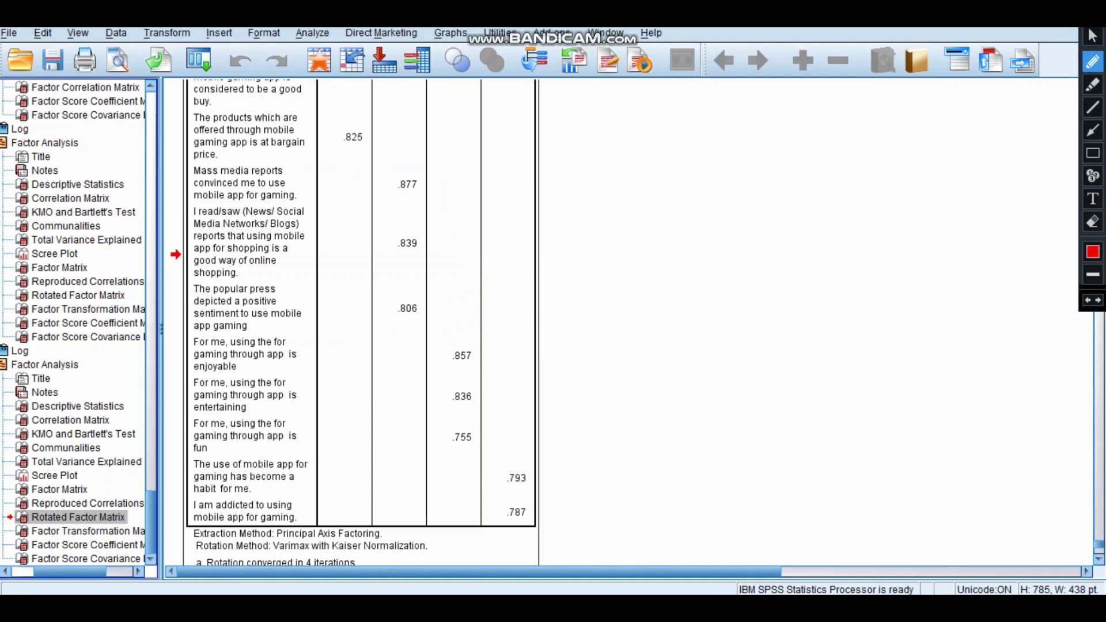
Underline 'Mass media', news and social media, 'Media Networks' and reports wording, then wipe the marks
left_click_drag(199, 176, 240, 176)
left_click_drag(207, 218, 295, 218)
left_click_drag(195, 230, 272, 231)
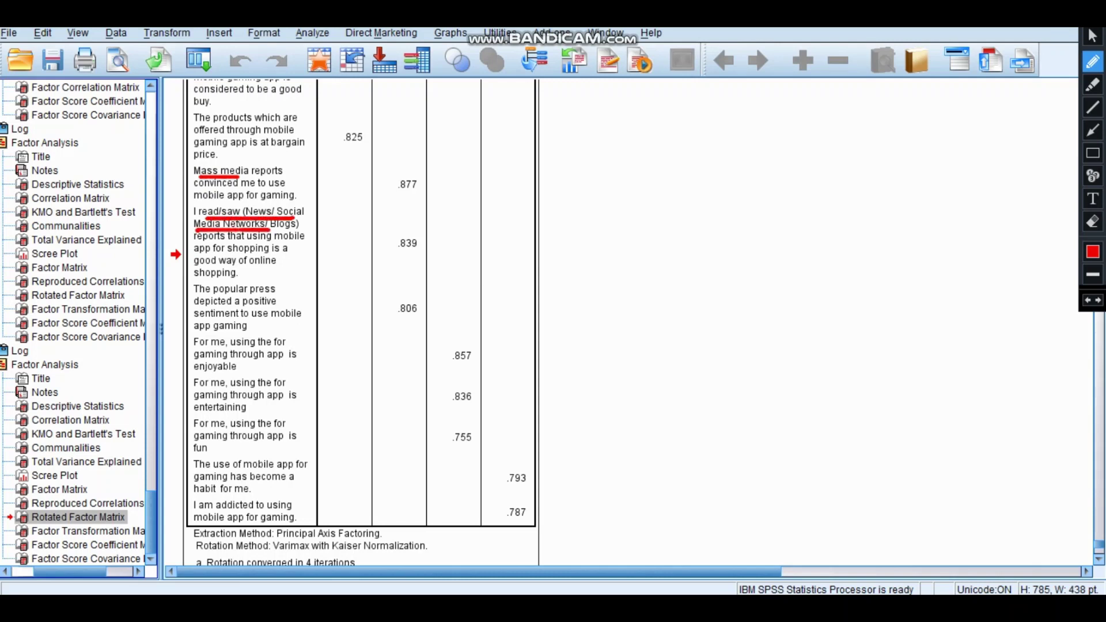
left_click_drag(202, 243, 297, 243)
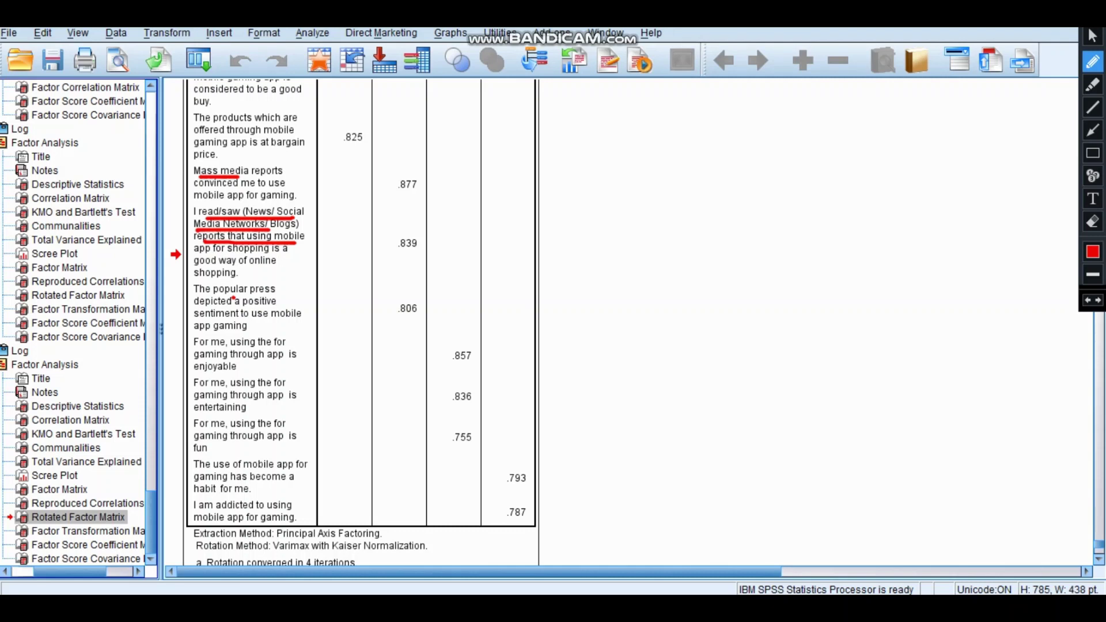
left_click_drag(207, 331, 248, 331)
left_click_drag(214, 295, 275, 294)
mouse_move(404, 172)
left_mouse_down()
mouse_move(457, 284)
mouse_move(393, 178)
left_mouse_up()
left_click(1093, 252)
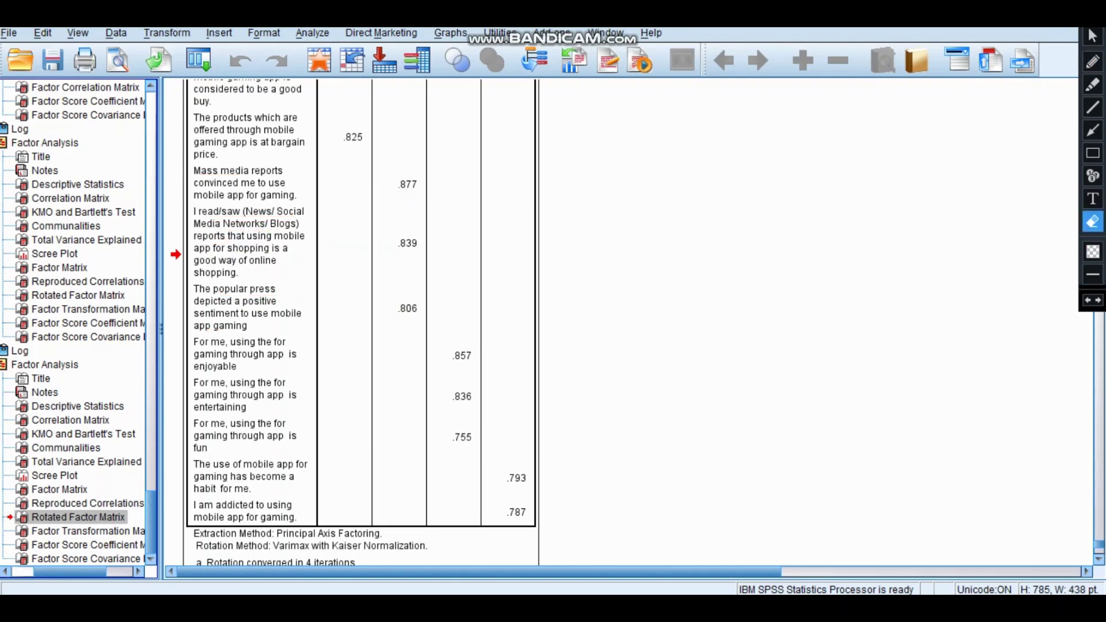
Circle the .877, .839 and .806 loadings and box the three media item labels
left_click(1093, 60)
mouse_move(394, 167)
left_mouse_down()
mouse_move(440, 312)
mouse_move(396, 164)
left_mouse_up()
mouse_move(250, 168)
left_mouse_down()
mouse_move(169, 251)
mouse_move(188, 315)
mouse_move(260, 341)
mouse_move(337, 255)
mouse_move(332, 165)
mouse_move(223, 161)
left_mouse_up()
left_click_drag(647, 194, 676, 281)
left_click_drag(676, 281, 657, 203)
Handwrite 'F2 Media' beside the table, then clear all marks and close the drawing toolbar
mouse_move(638, 246)
left_mouse_down()
mouse_move(707, 211)
mouse_move(754, 168)
mouse_move(805, 214)
left_mouse_up()
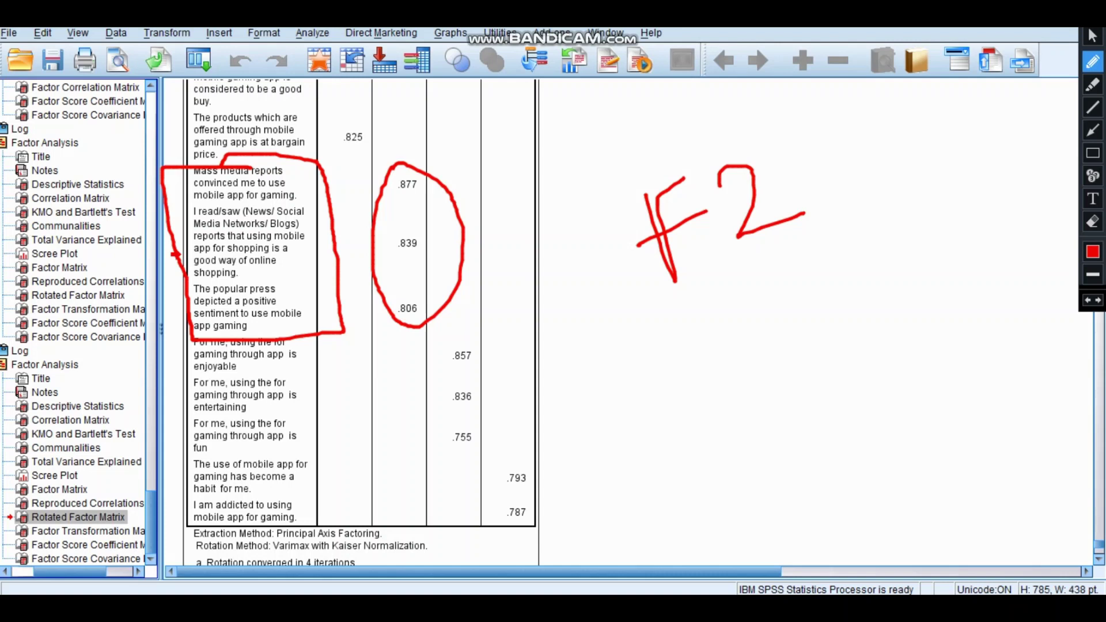
left_click_drag(697, 326, 712, 362)
mouse_move(696, 325)
left_mouse_down()
mouse_move(732, 331)
mouse_move(769, 358)
left_mouse_up()
left_click_drag(786, 315, 773, 345)
left_click_drag(822, 266, 804, 342)
left_click_drag(855, 280, 860, 309)
left_click(838, 251)
mouse_move(900, 264)
left_mouse_down()
mouse_move(890, 294)
mouse_move(942, 275)
left_mouse_up()
left_click(1093, 222)
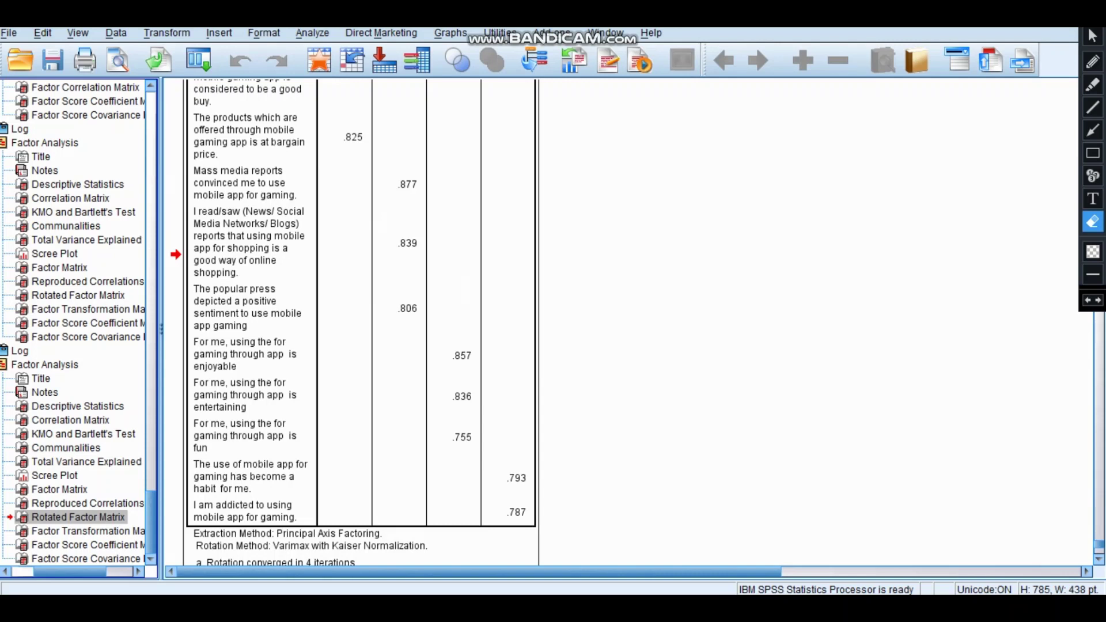
left_click(1092, 34)
scroll(605, 346, "down", 3)
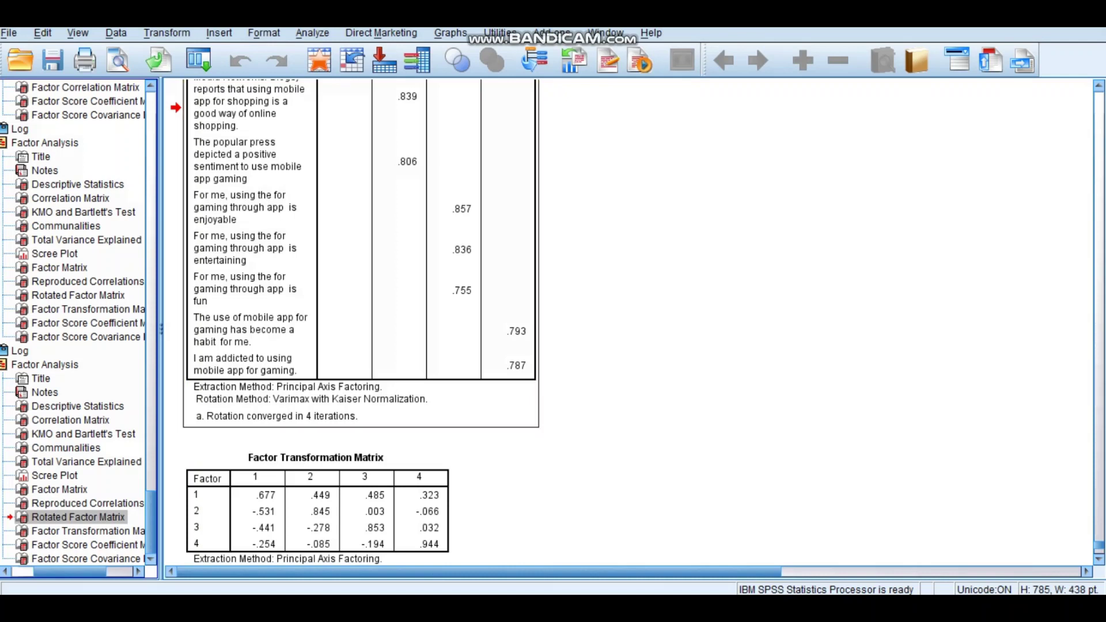
key("ctrl+alt+d")
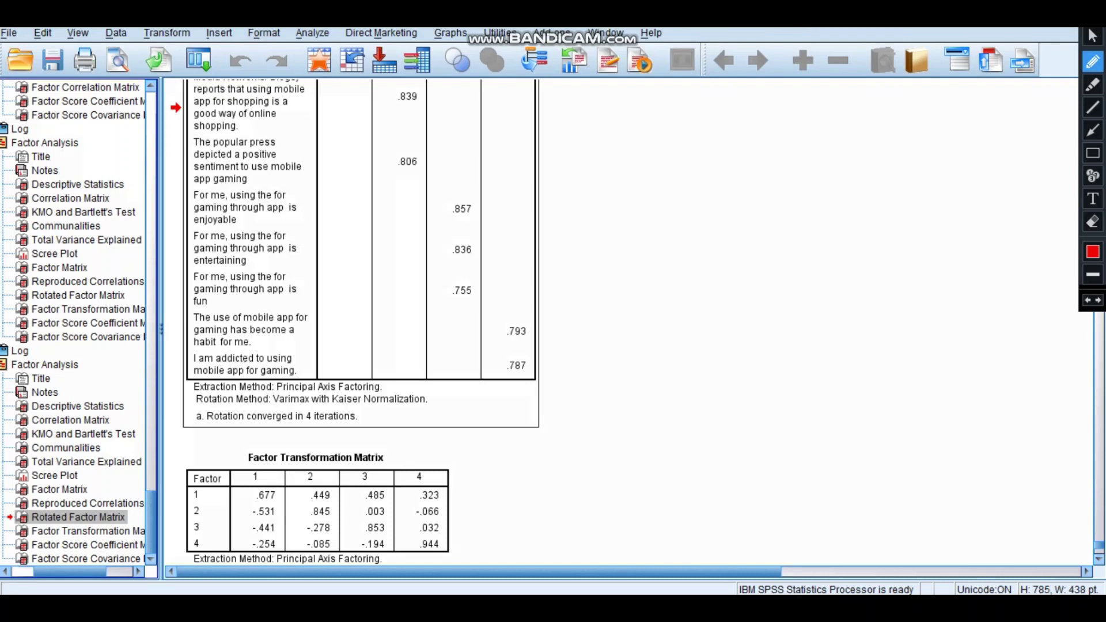
left_click_drag(204, 214, 298, 213)
mouse_move(198, 227)
left_mouse_down()
mouse_move(232, 224)
mouse_move(294, 254)
left_mouse_up()
mouse_move(201, 268)
left_mouse_down()
mouse_move(248, 268)
mouse_move(194, 304)
left_mouse_up()
left_click(1092, 222)
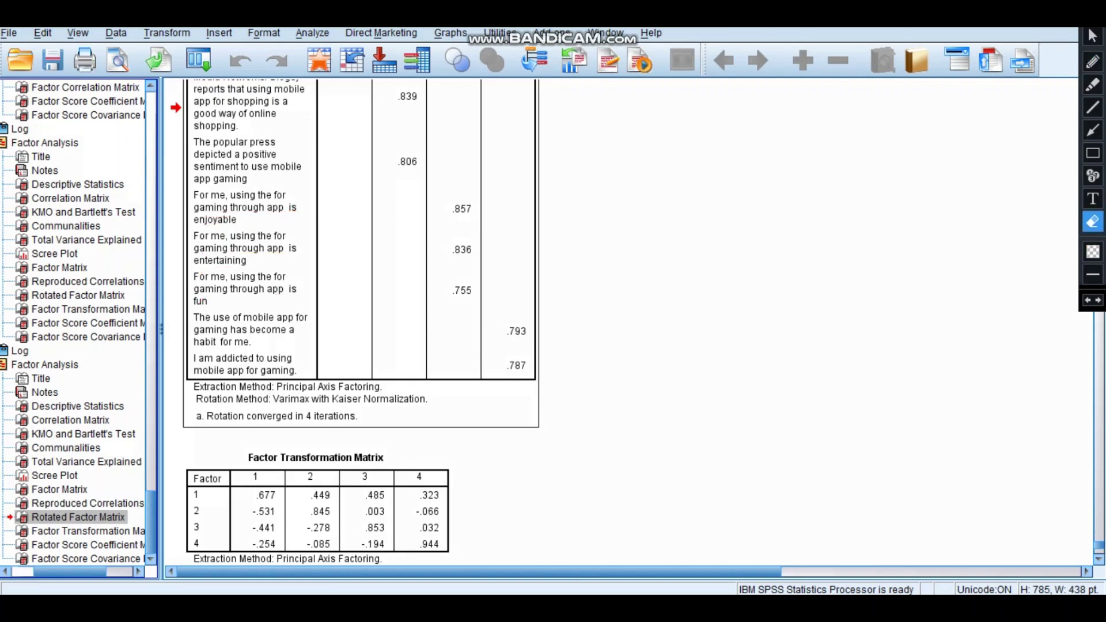
left_click(1093, 62)
mouse_move(439, 192)
left_mouse_down()
mouse_move(458, 309)
mouse_move(440, 195)
left_mouse_up()
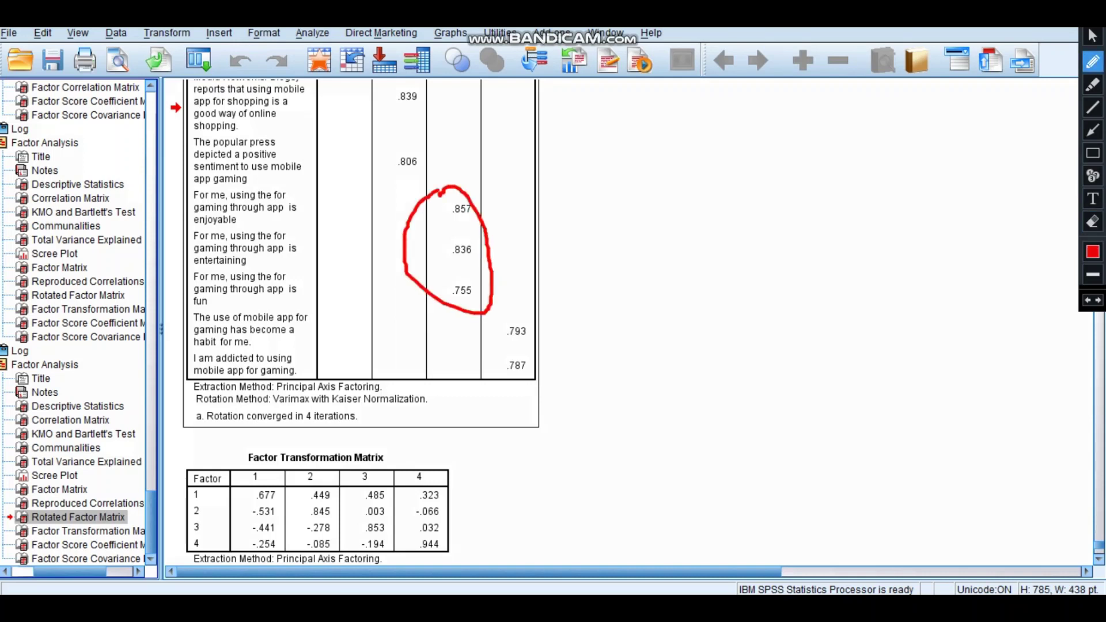
left_click_drag(283, 226, 299, 226)
mouse_move(308, 189)
left_mouse_down()
mouse_move(172, 206)
mouse_move(177, 312)
mouse_move(303, 311)
mouse_move(320, 269)
mouse_move(307, 185)
mouse_move(258, 188)
left_mouse_up()
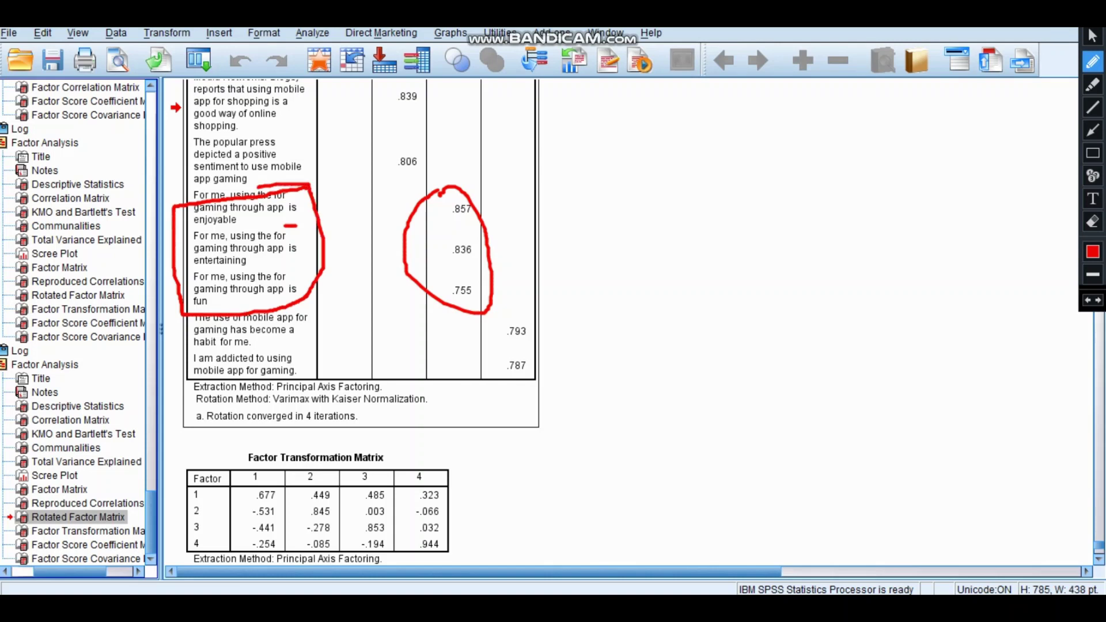
left_click(1093, 222)
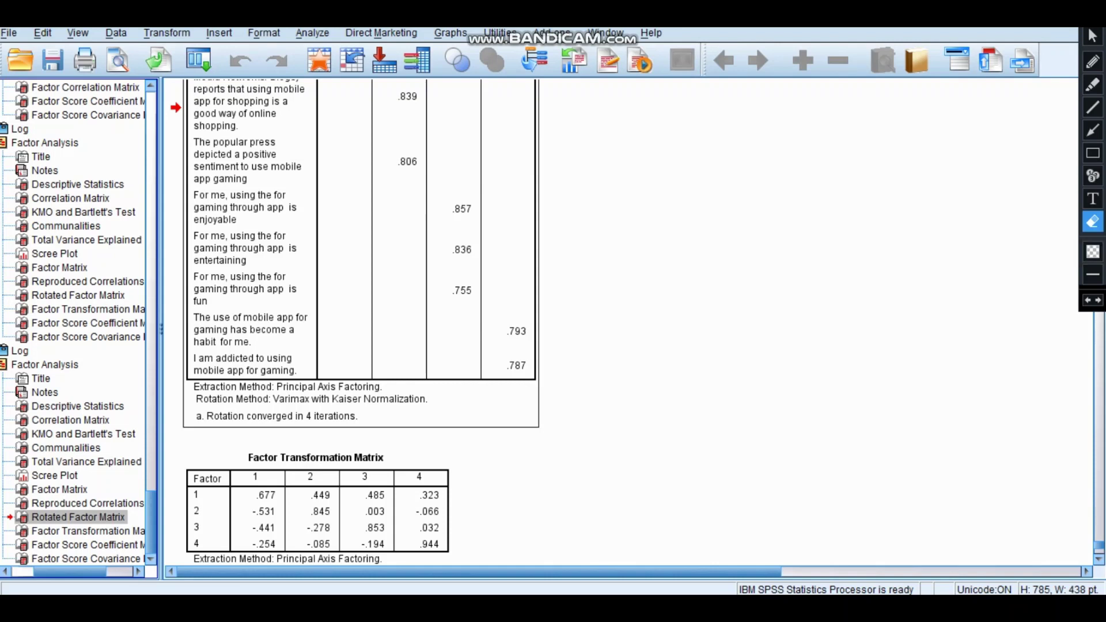
left_click(1093, 60)
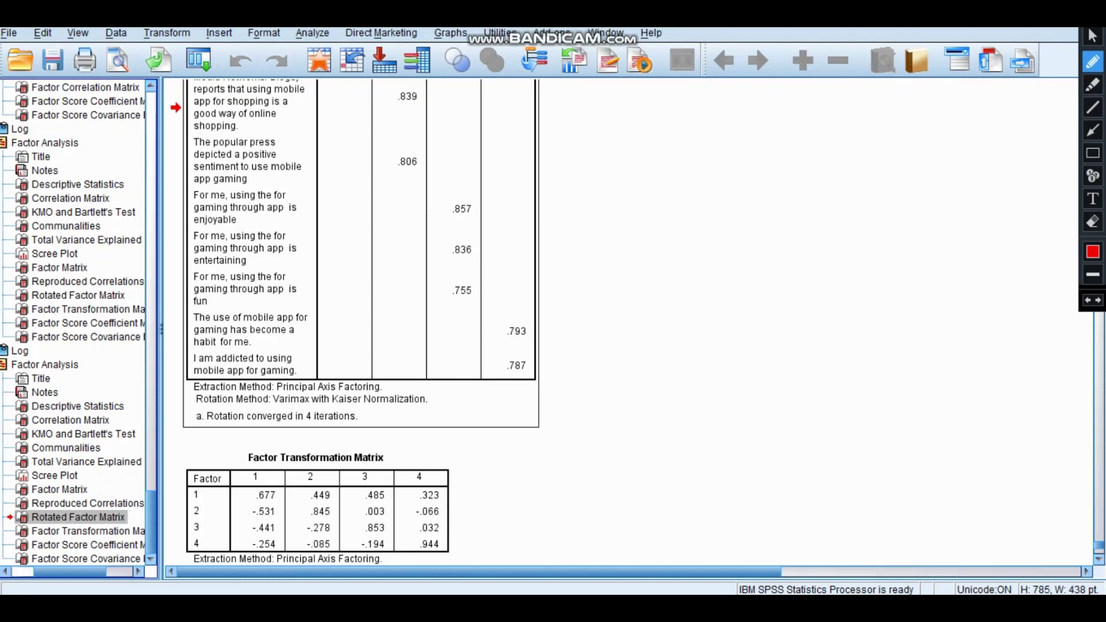
mouse_move(194, 346)
left_mouse_down()
mouse_move(240, 345)
mouse_move(266, 367)
left_mouse_up()
mouse_move(526, 305)
left_mouse_down()
mouse_move(493, 347)
mouse_move(529, 304)
left_mouse_up()
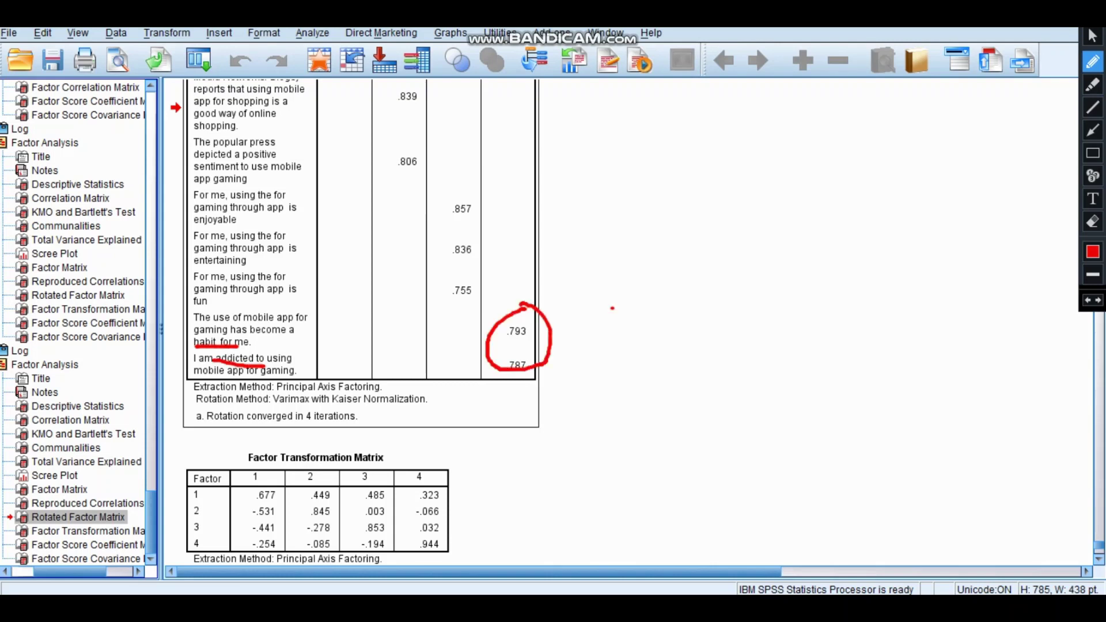
left_click_drag(612, 308, 624, 355)
mouse_move(646, 253)
left_mouse_down()
mouse_move(606, 329)
mouse_move(709, 285)
mouse_move(823, 279)
mouse_move(779, 336)
left_mouse_up()
left_click(1092, 223)
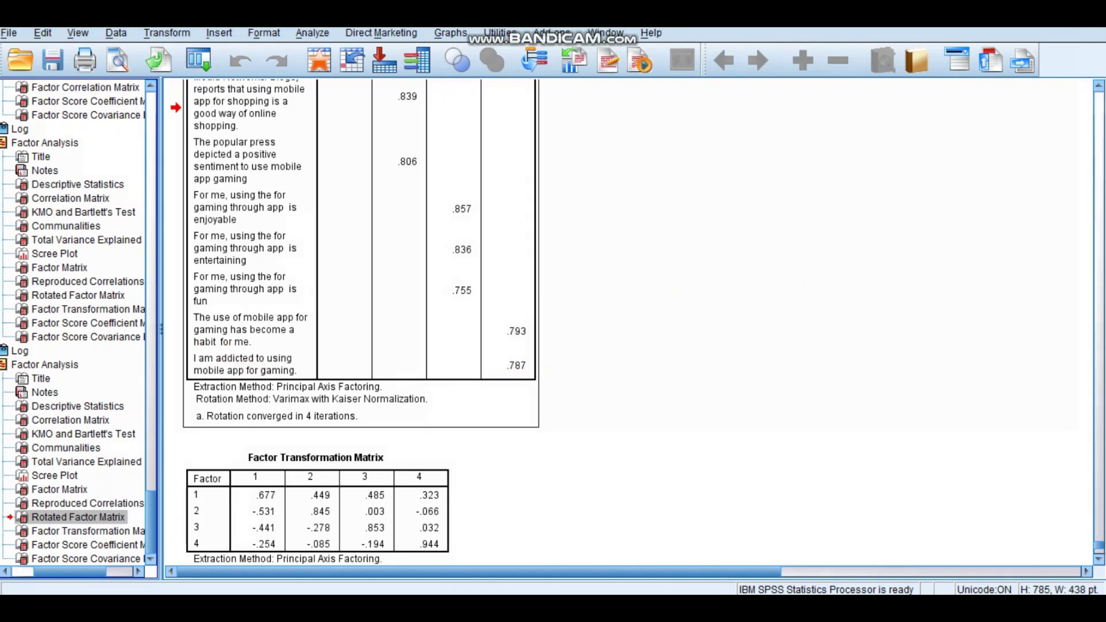
scroll(363, 346, "up", 5)
scroll(363, 345, "down", 5)
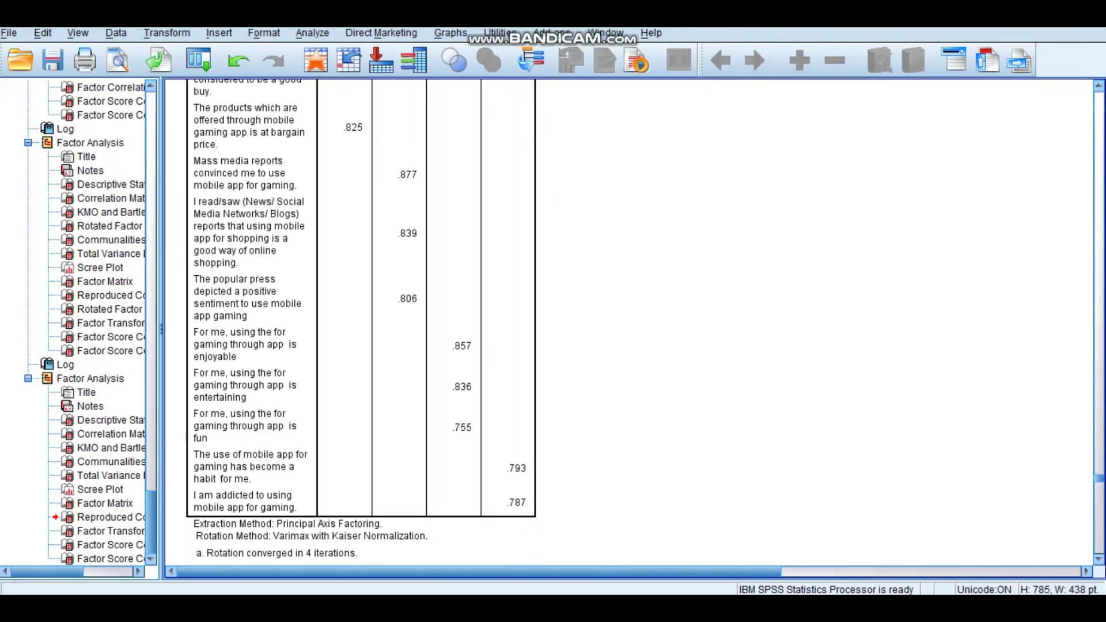
Jump to the Factor Matrix, Factor Score Covariance and Factor Transformation tables, then deselect the table
left_click(105, 503)
left_click(111, 558)
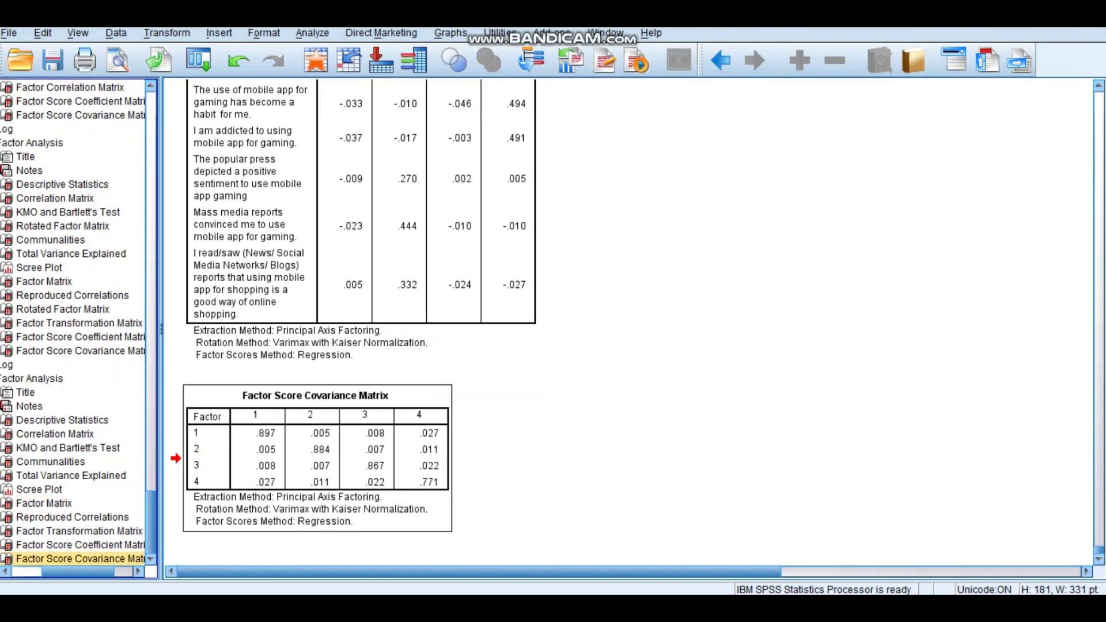
left_click(79, 531)
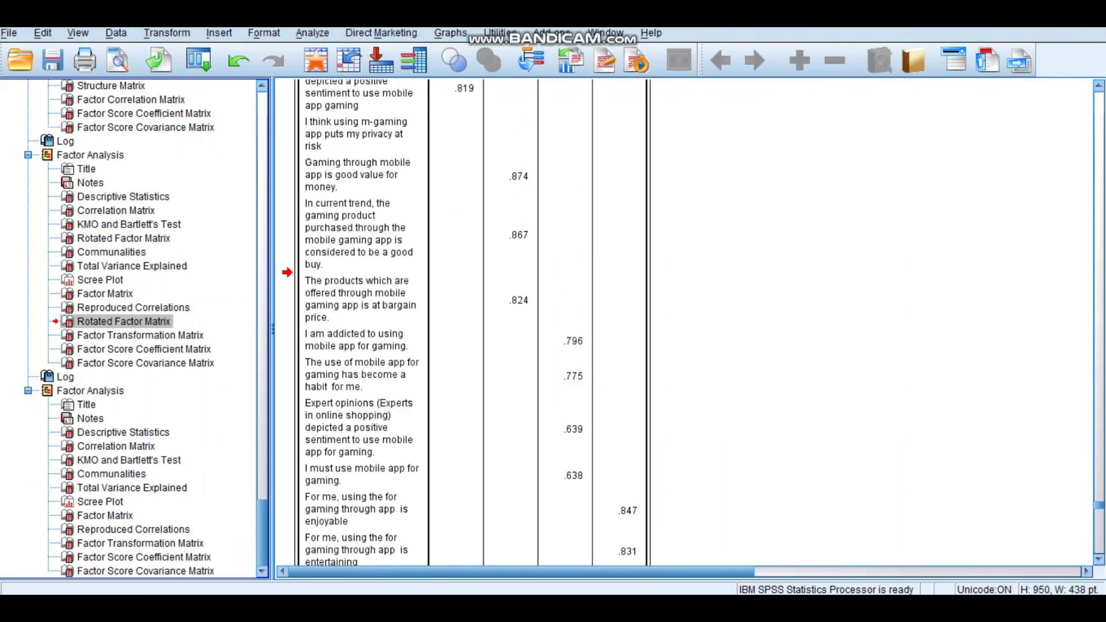
scroll(518, 346, "up", 3)
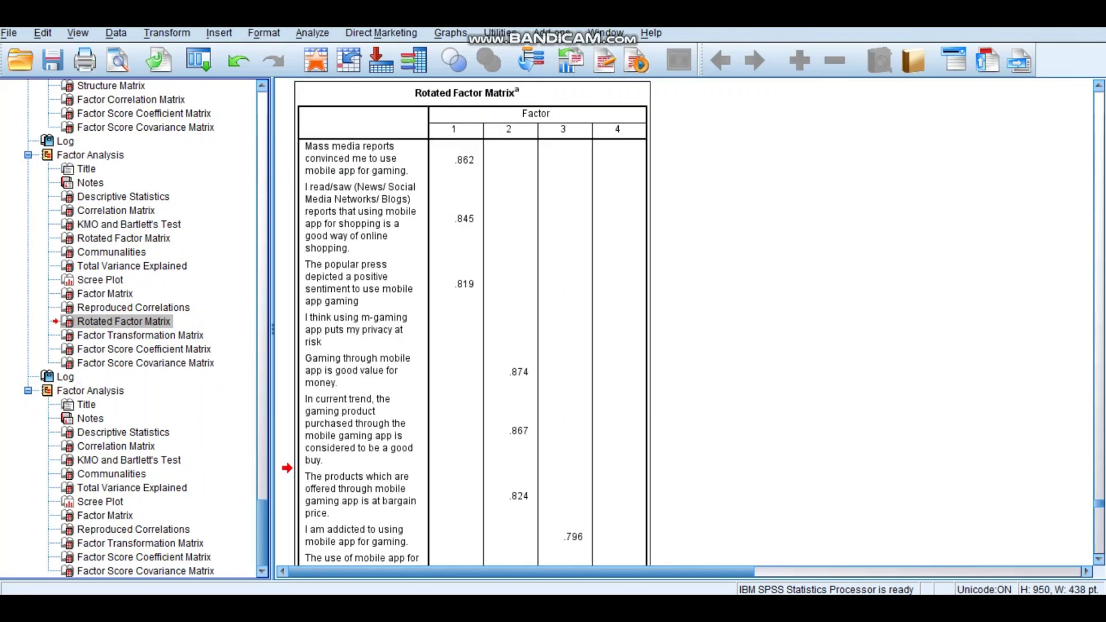
scroll(519, 346, "down", 3)
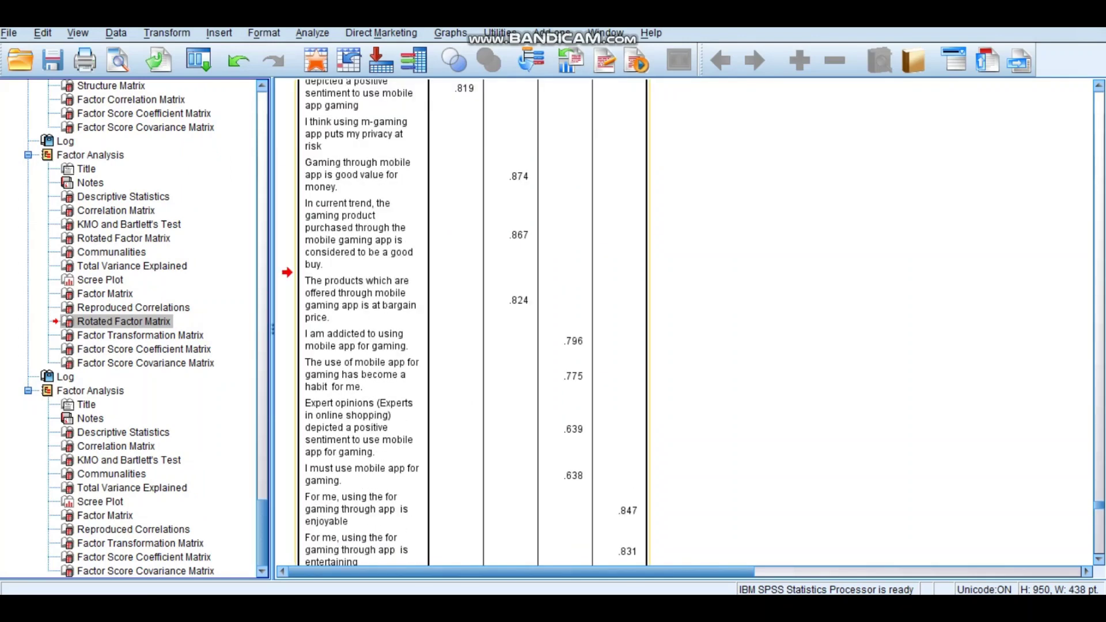
scroll(519, 345, "down", 3)
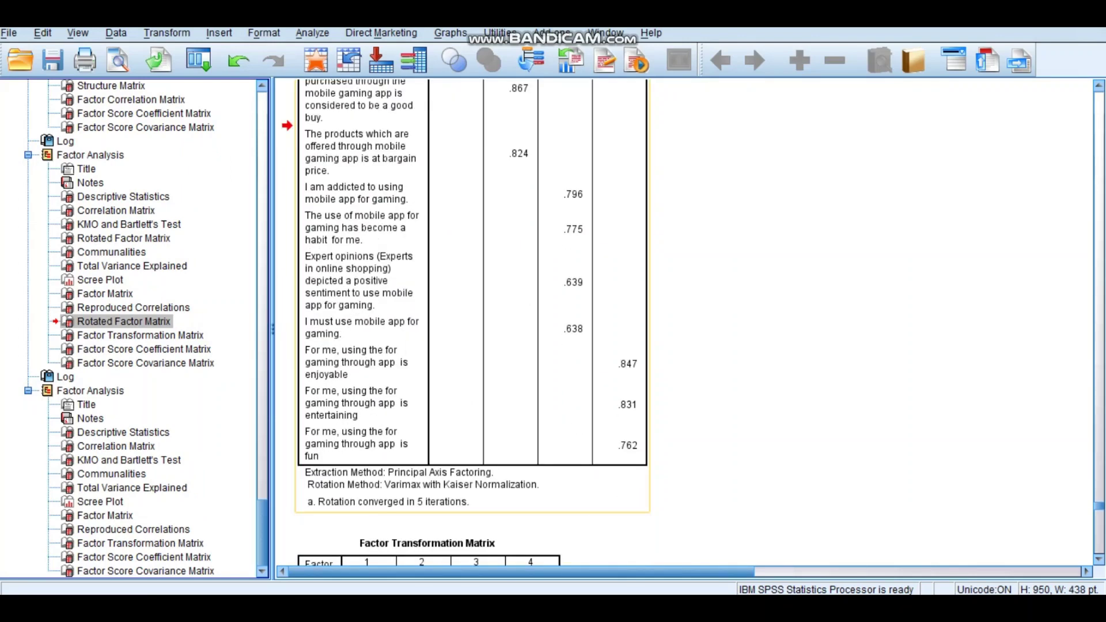
left_click(473, 285)
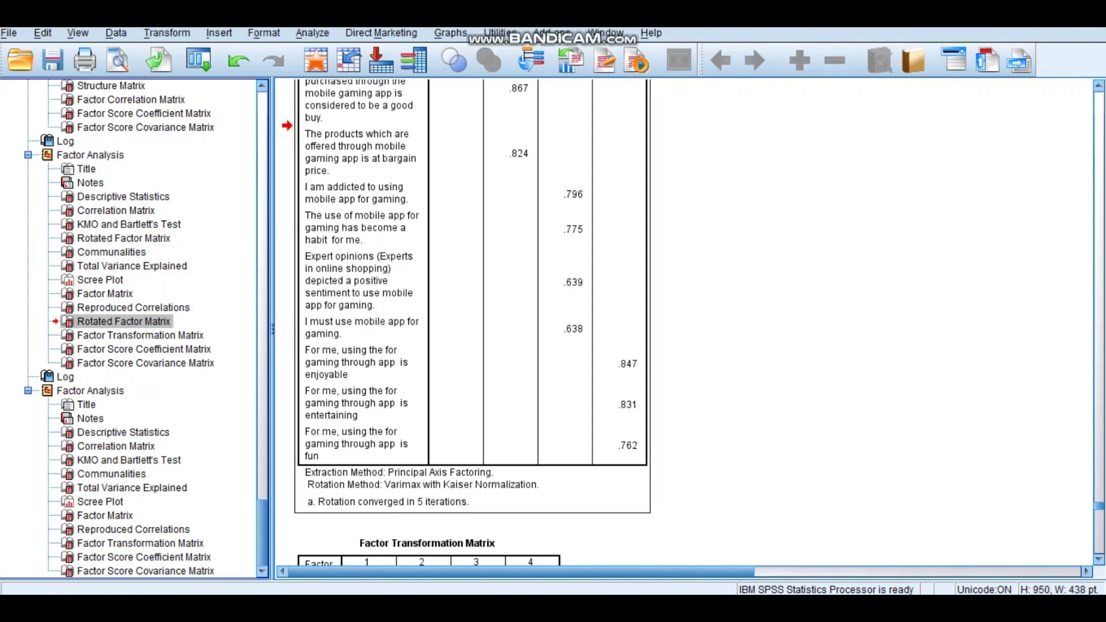